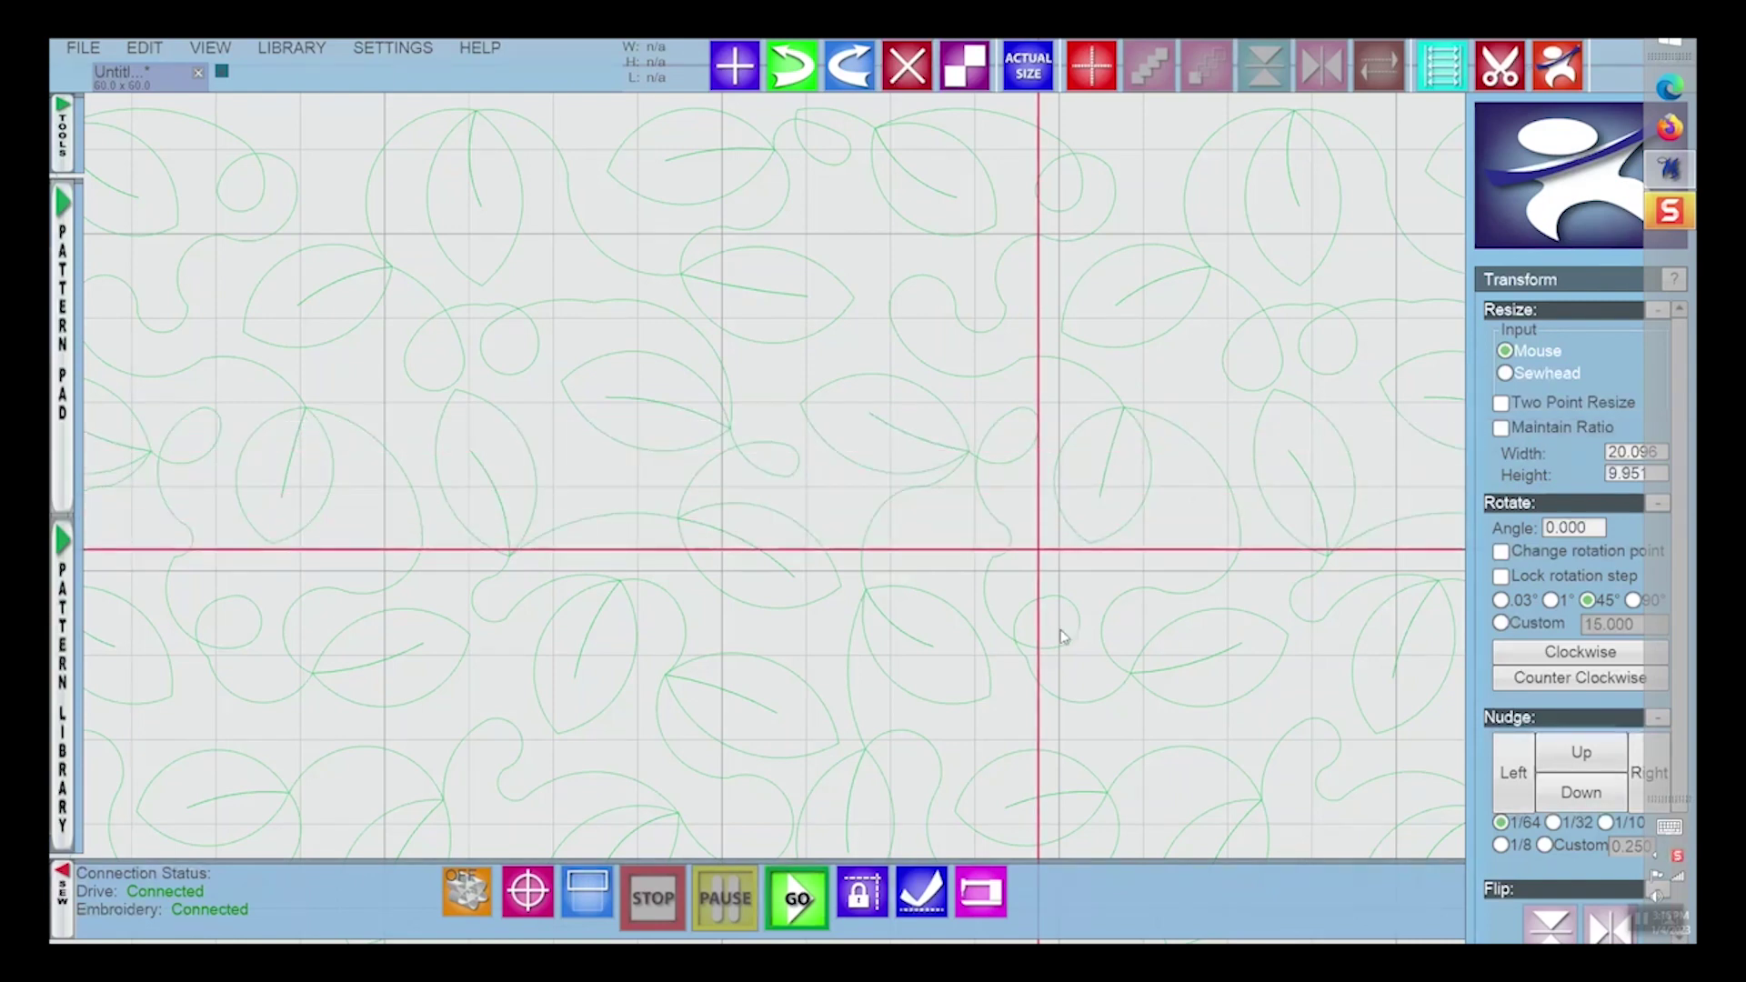
- Start sewing the leaf pattern, then halt it at the thread-trim pause
{"action": "left_click", "coordinate": [799, 897]}
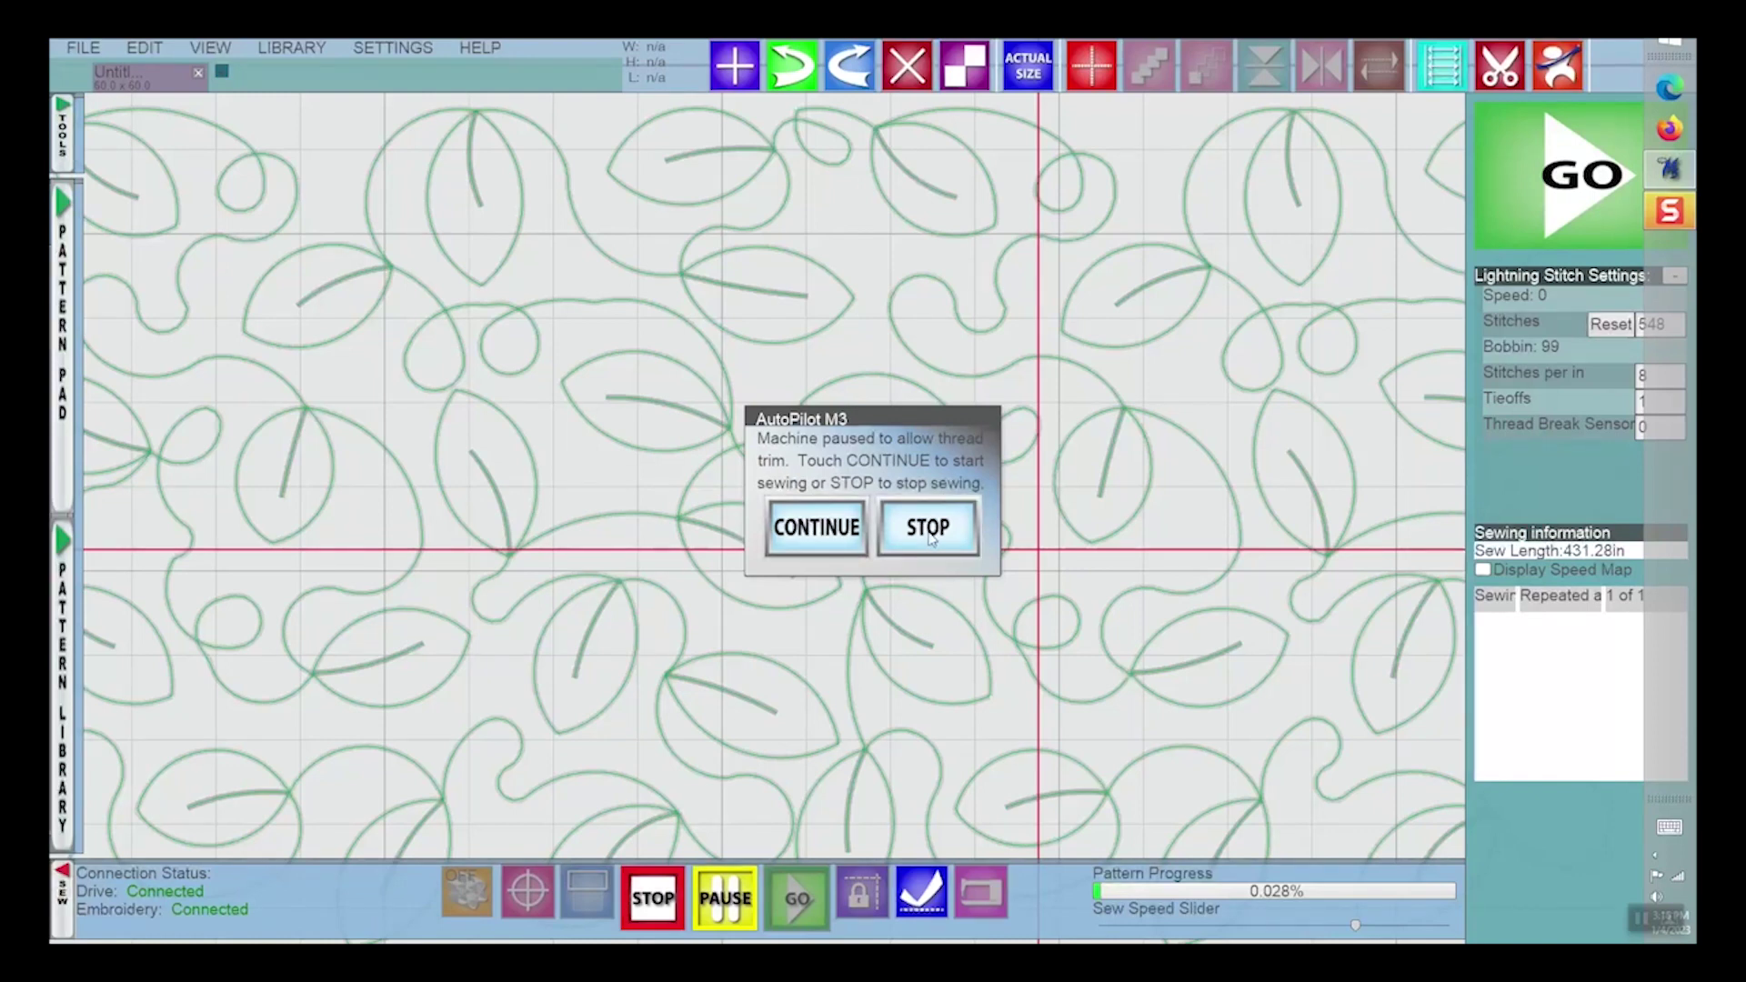
{"action": "left_click", "coordinate": [932, 535]}
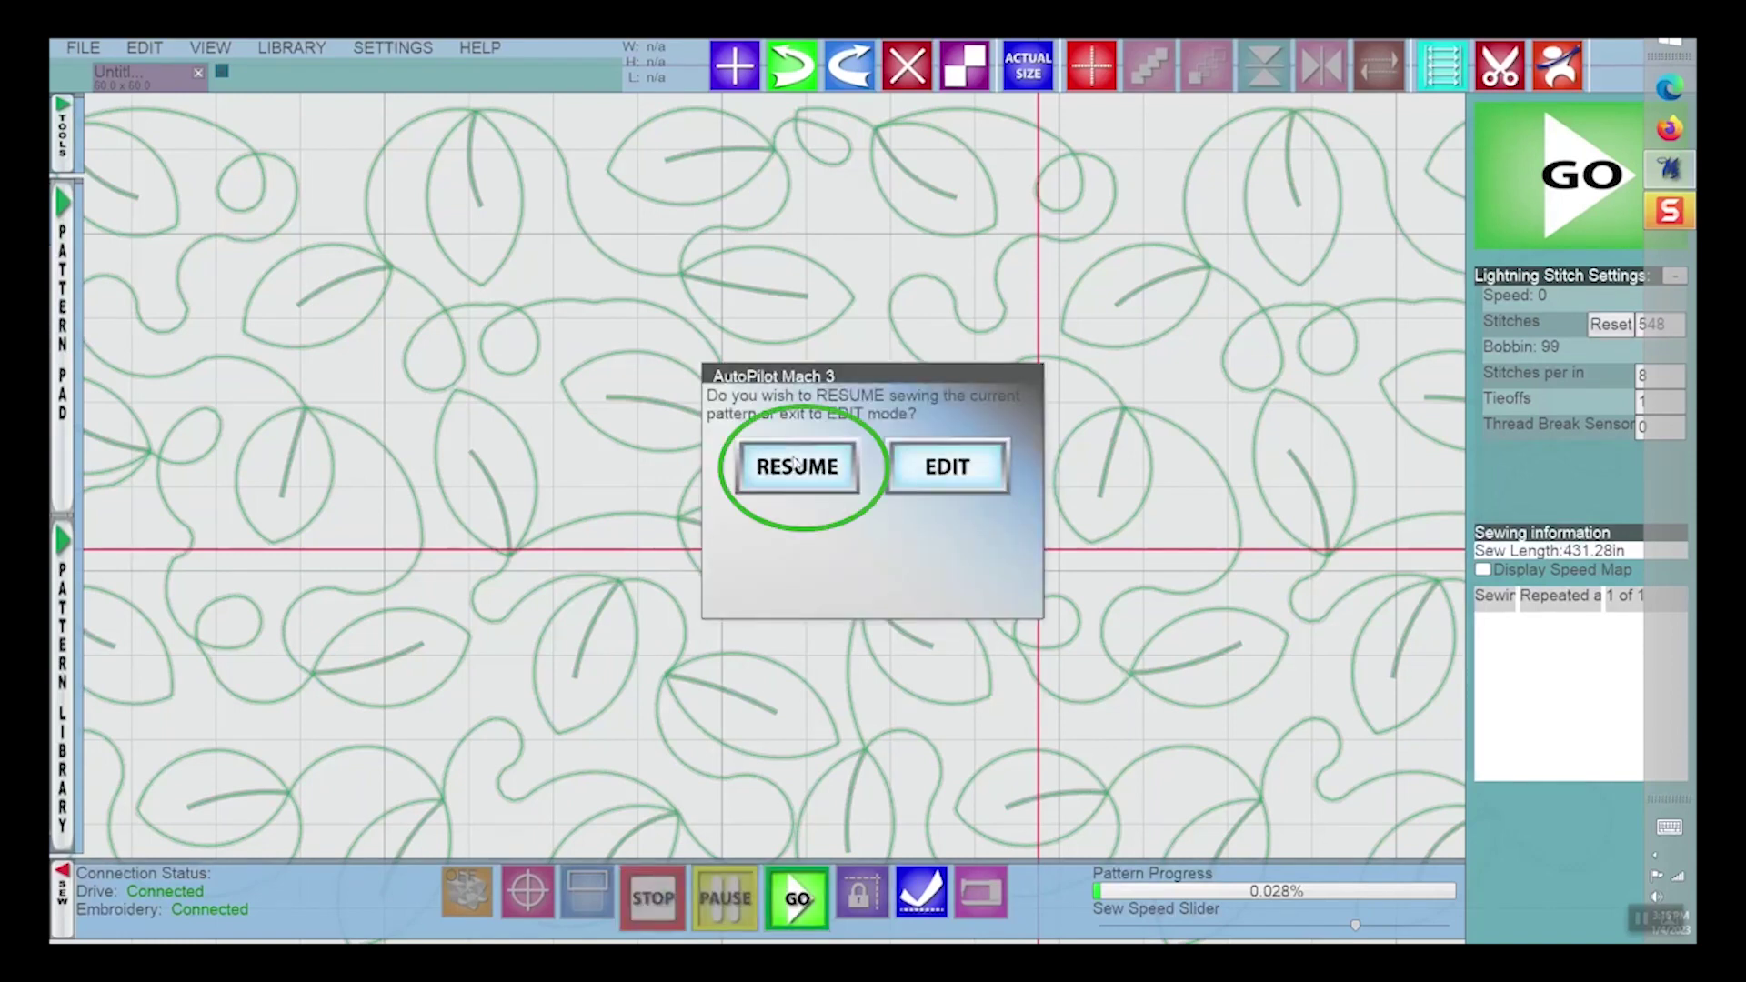
- Choose to resume the leaf pattern and move the Sewing Resumed prompt aside
{"action": "left_click", "coordinate": [797, 466]}
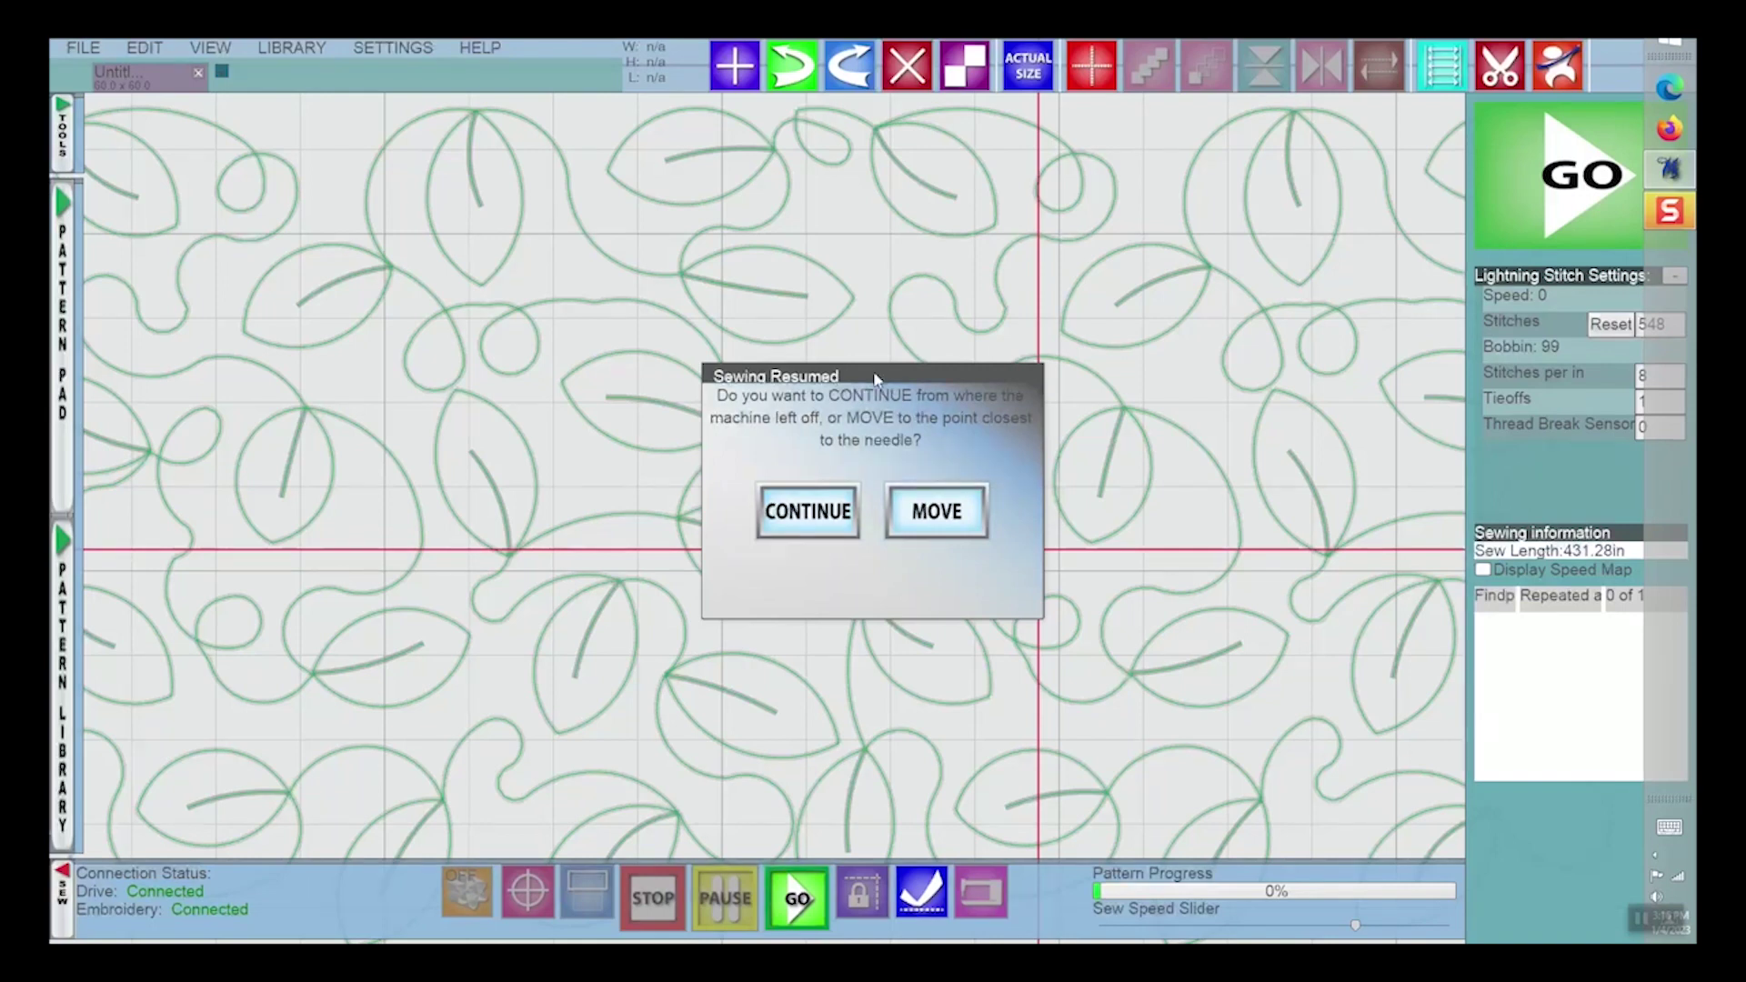
{"action": "left_click_drag", "start_coordinate": [878, 375], "coordinate": [530, 366]}
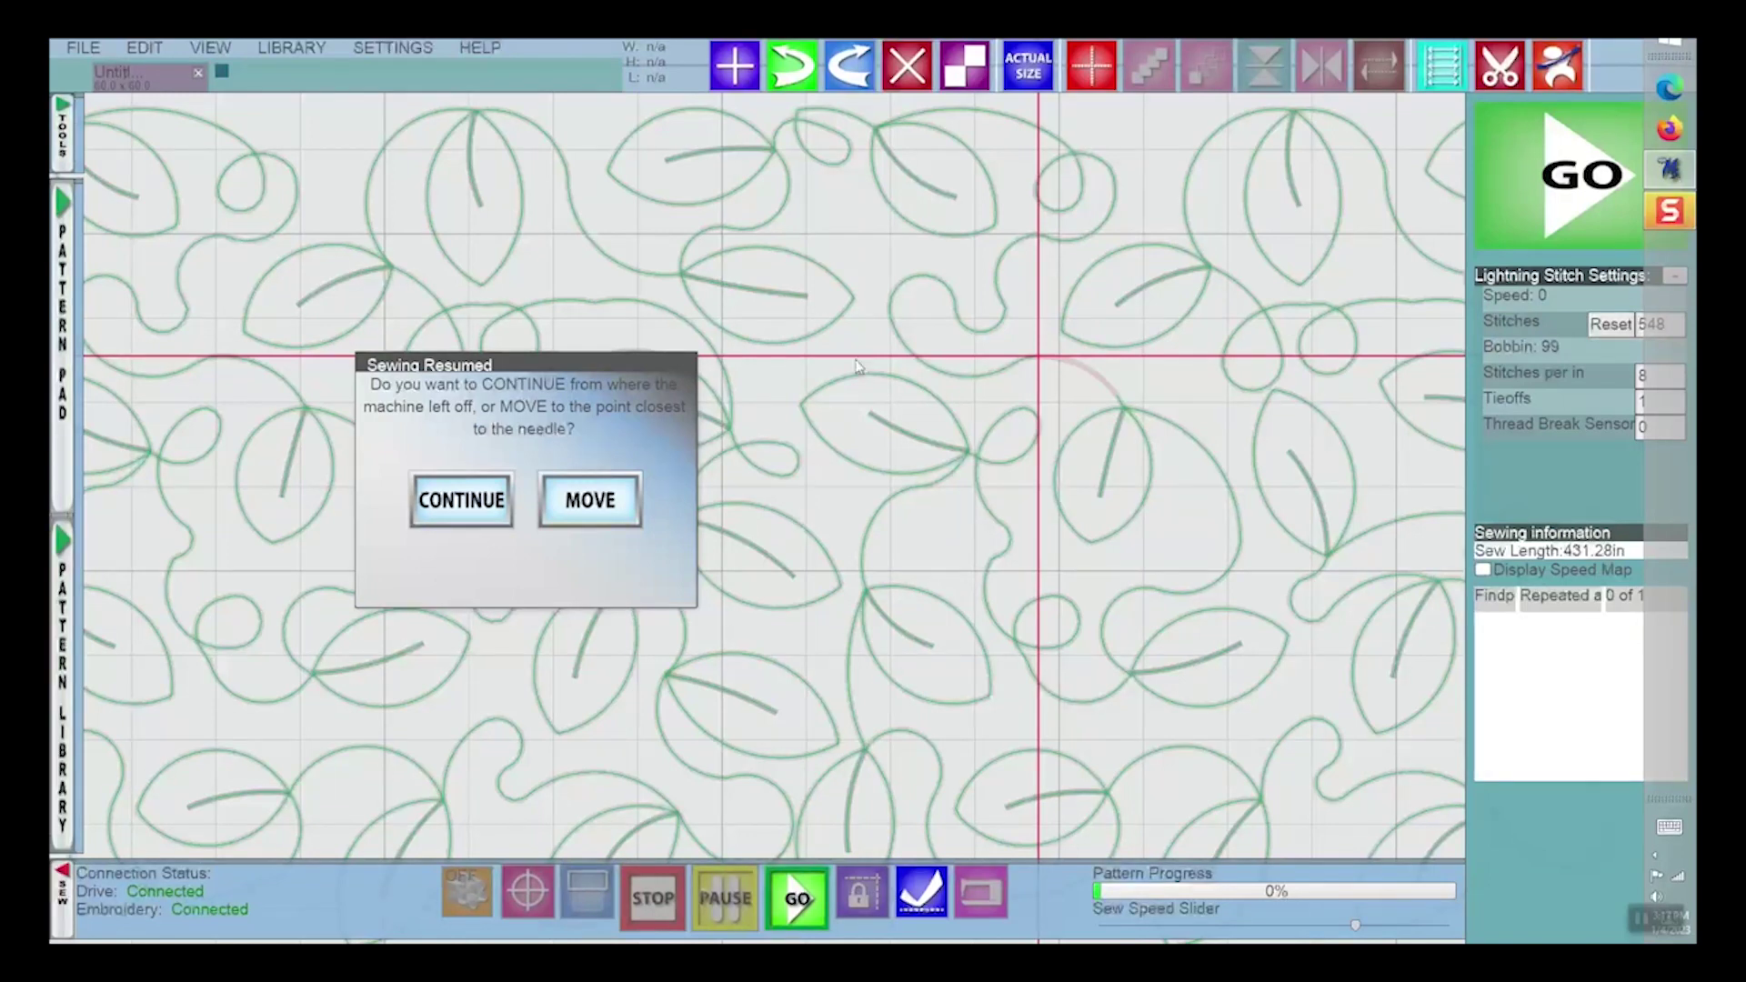
- Resume from the point nearest the needle, continuing past two thread-trim pauses
{"action": "left_click", "coordinate": [604, 511]}
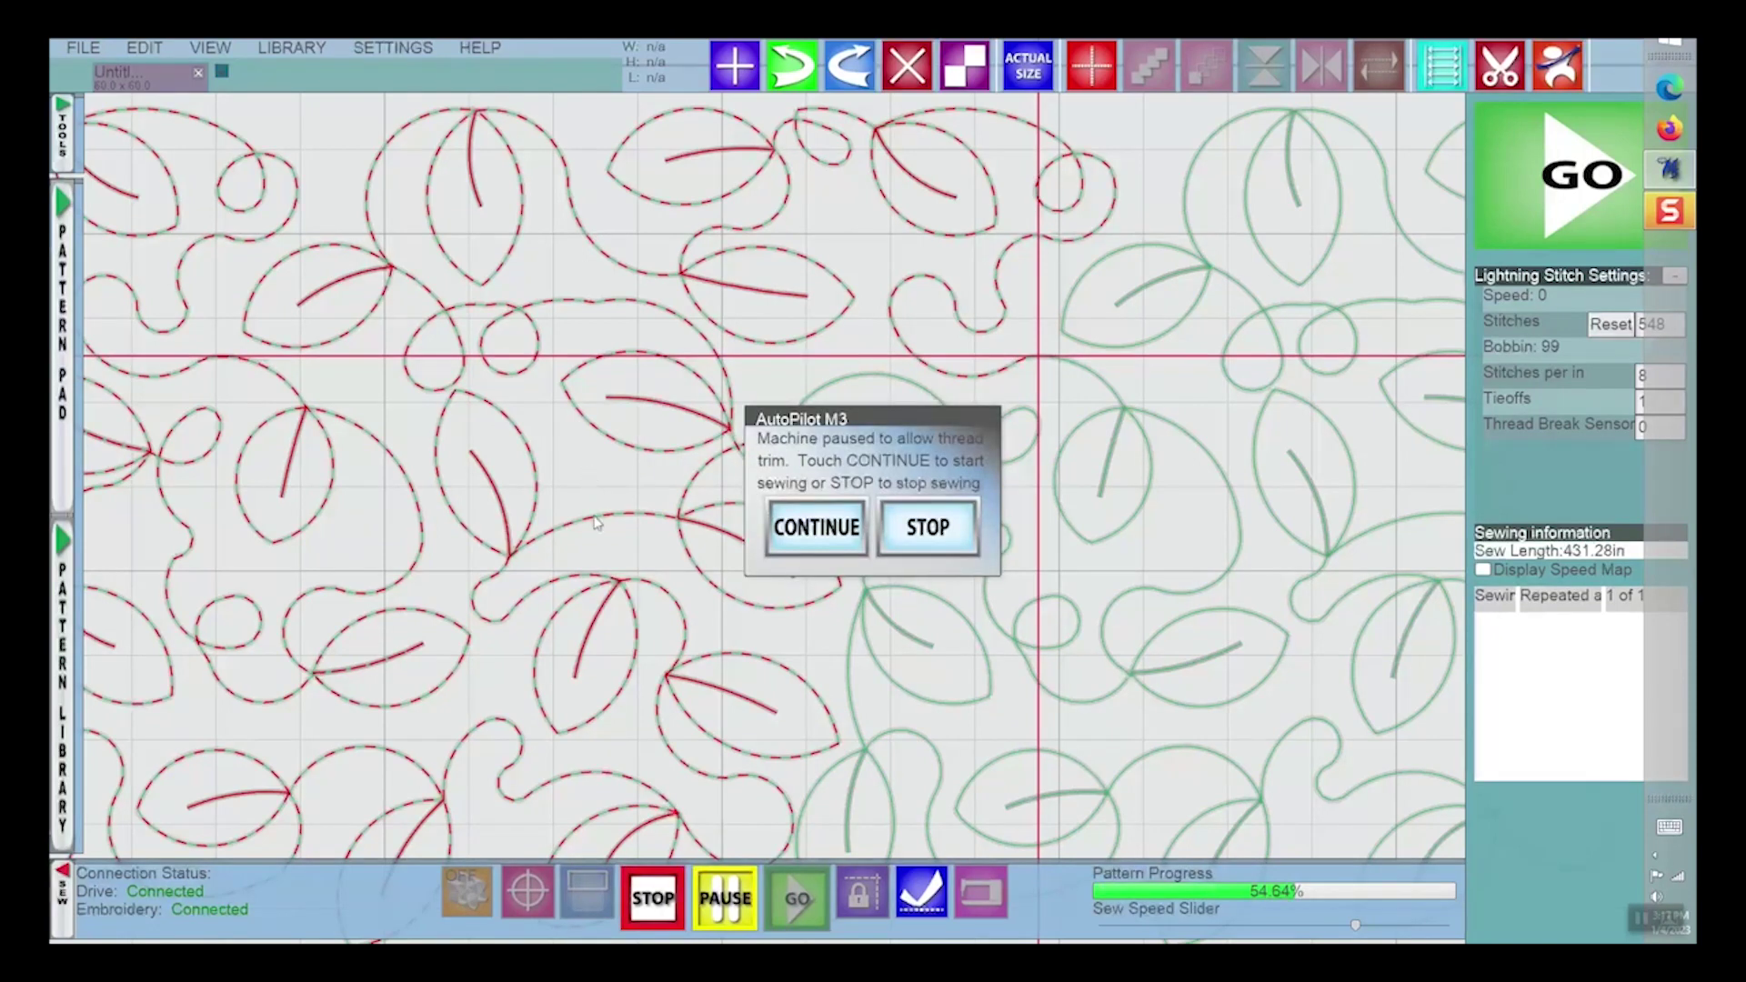
{"action": "left_click", "coordinate": [806, 535]}
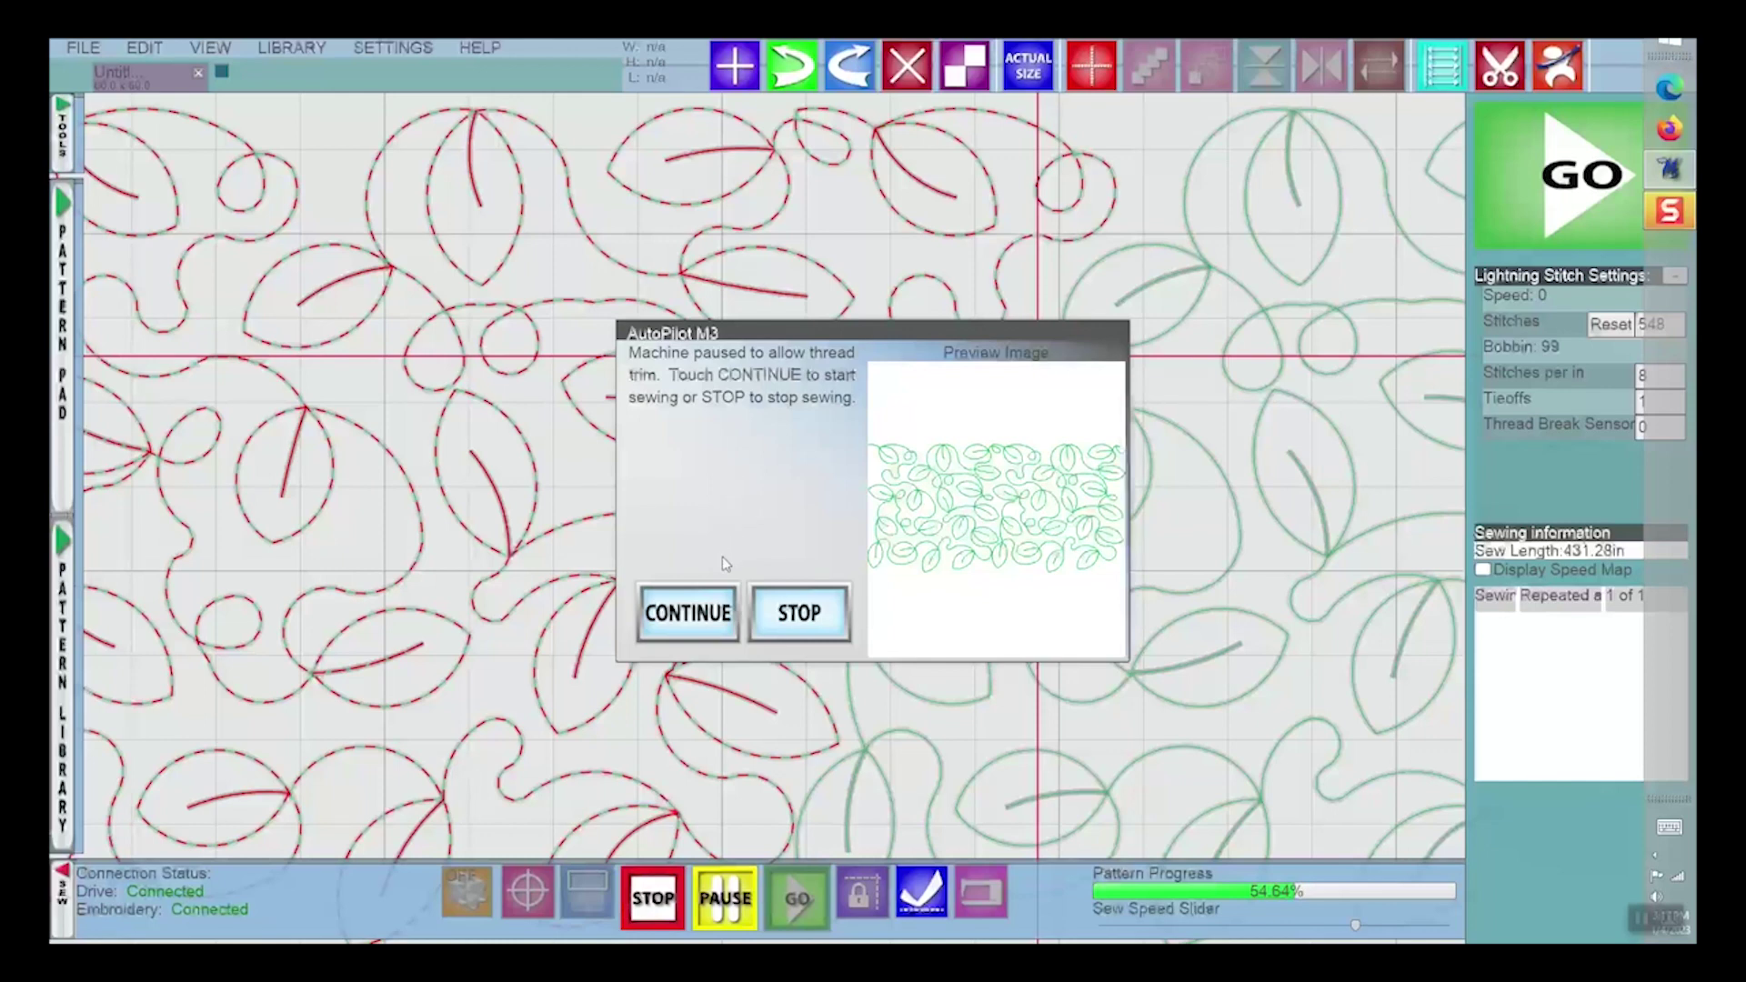
{"action": "left_click", "coordinate": [703, 617]}
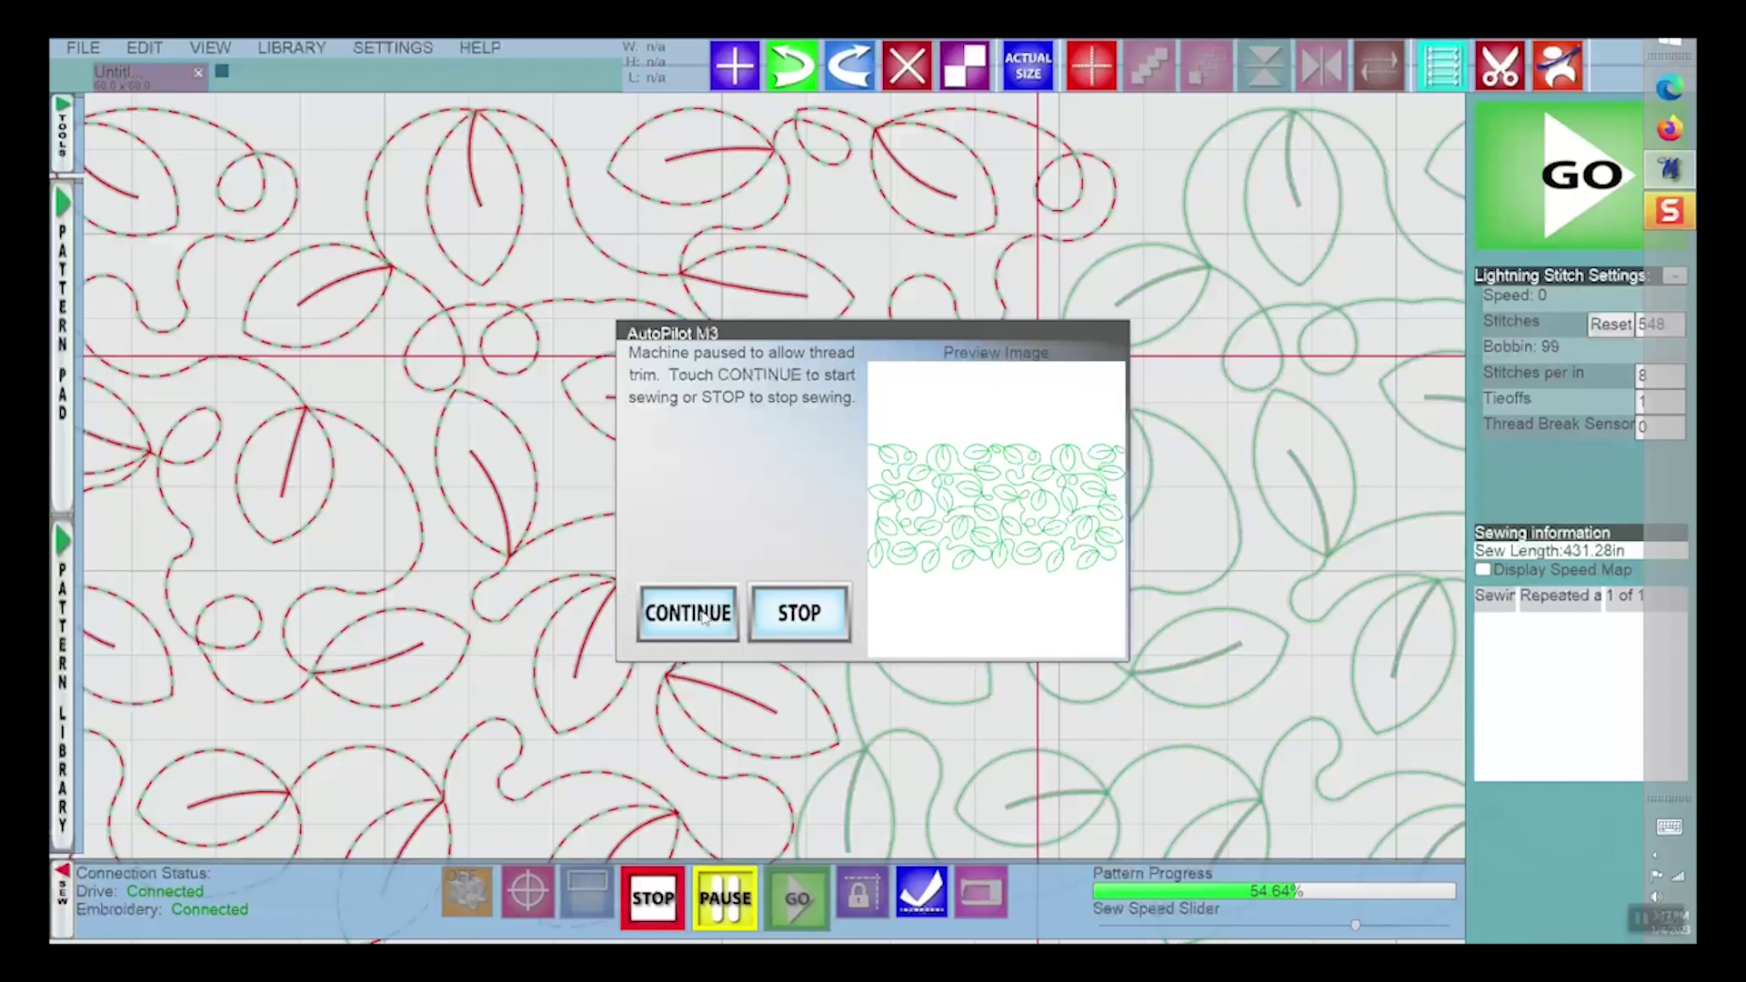